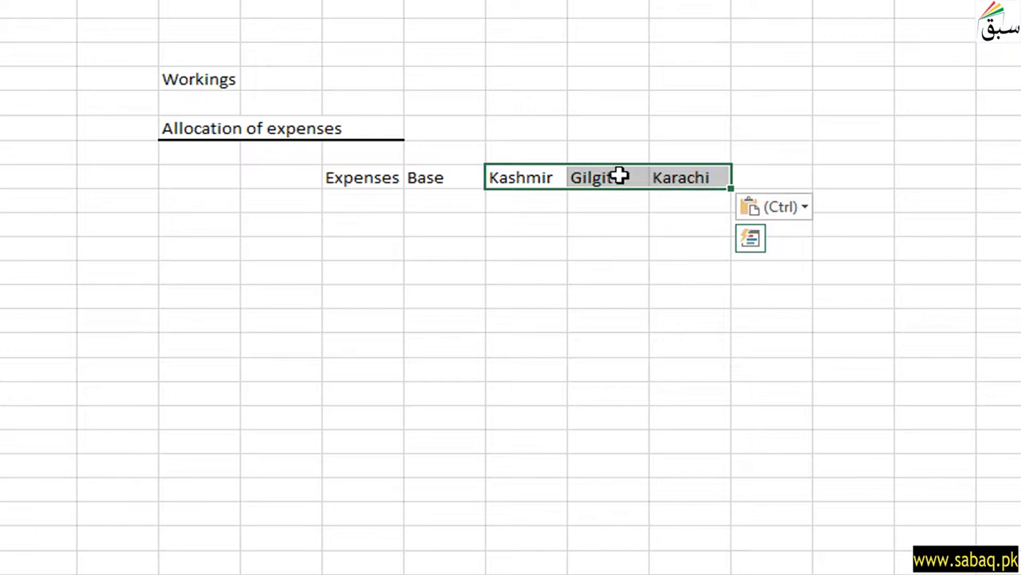
Bold the Kashmir, Gilgit and Karachi headings, and add rows for Sales salaries with expenses 25200 and Sales persons with base 9
key("ctrl+b")
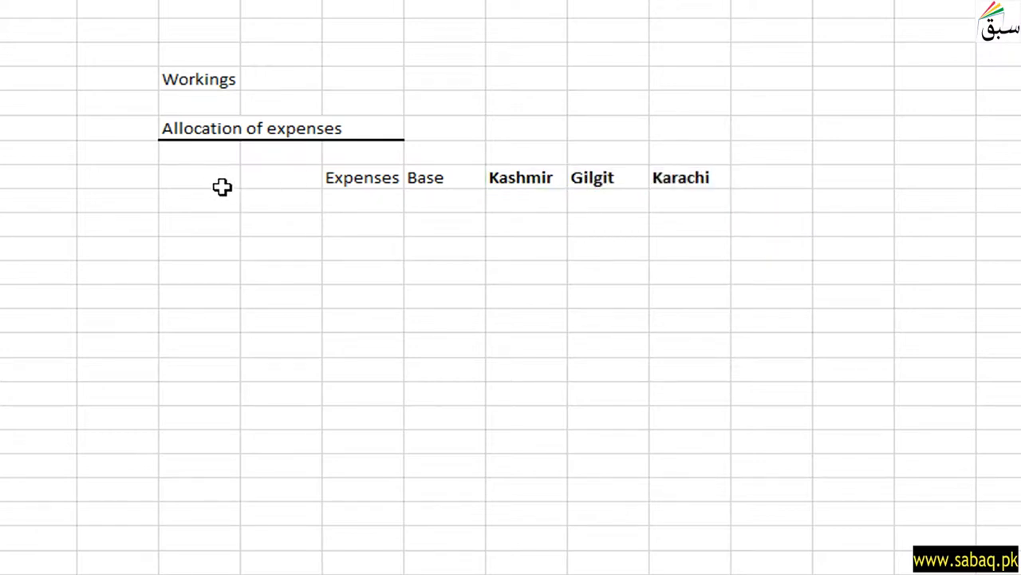
left_click(173, 202)
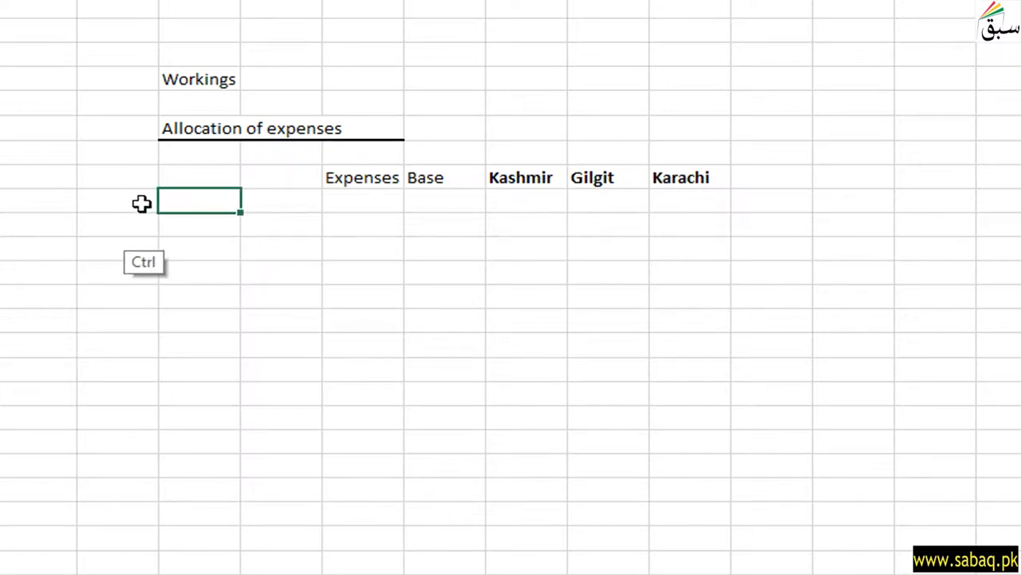
type("Sales salaries\t\t25200\t Sales persons\t\t\t9")
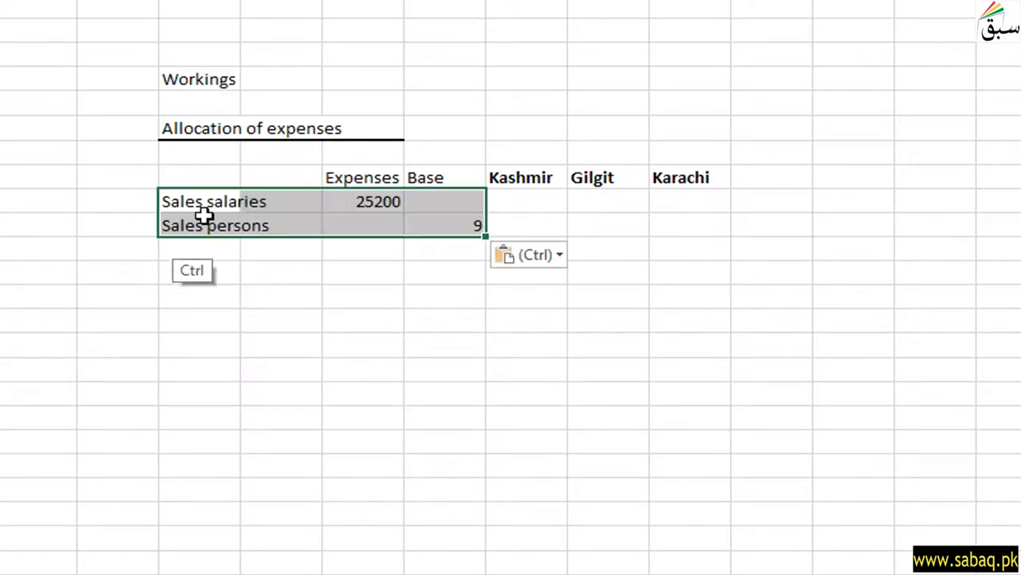
left_click(364, 206)
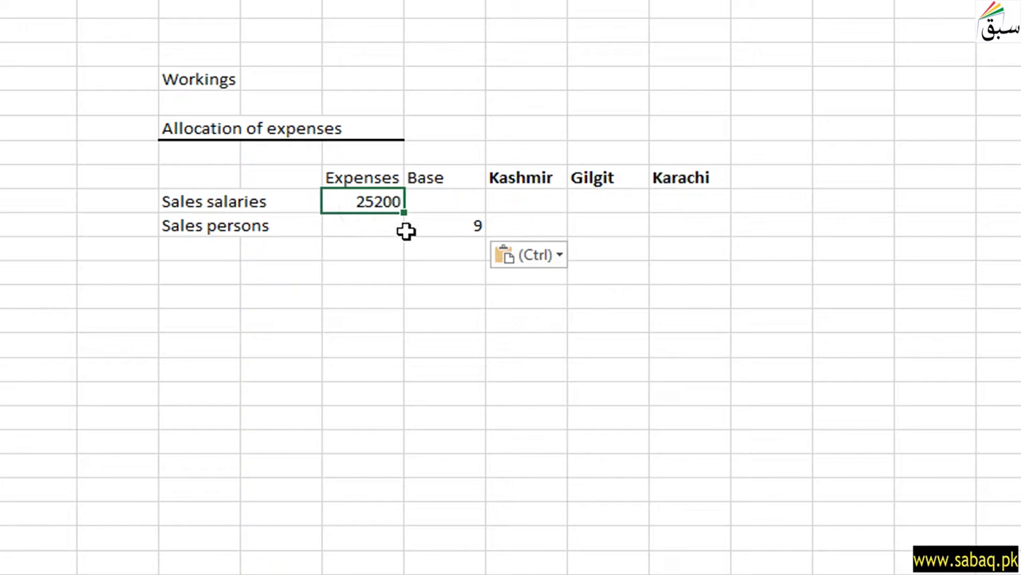
left_click(446, 228)
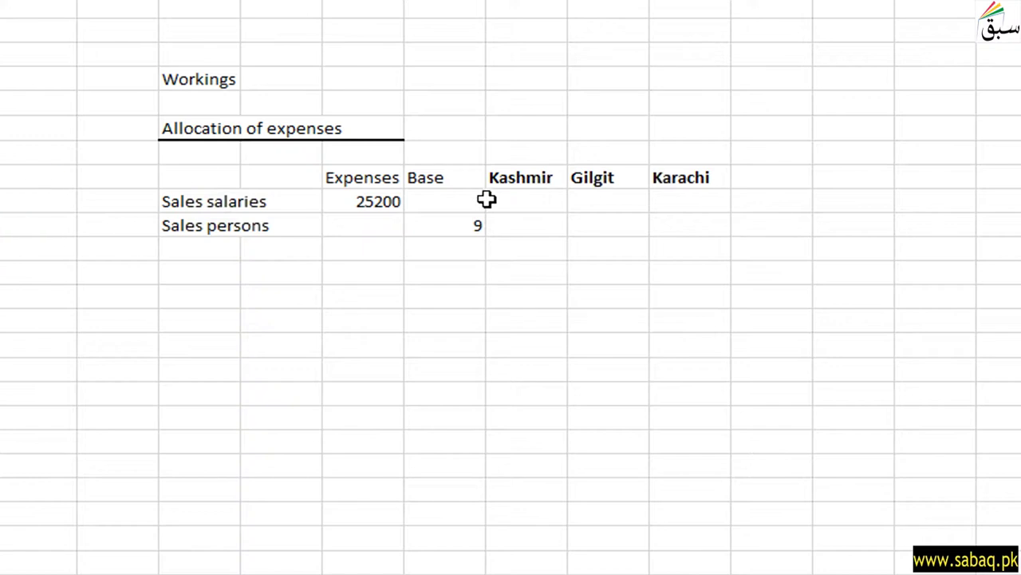
Enter the Sales persons figures as 4 for Kashmir, 3 for Gilgit and 2 for Karachi
left_click(527, 225)
type("4\t3\t2")
left_click(611, 269)
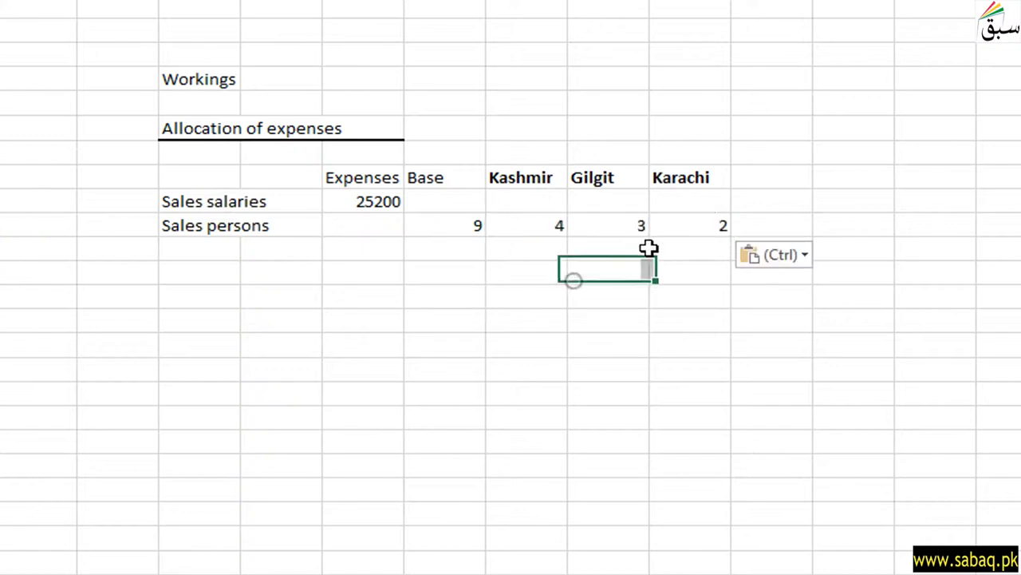
Add the row labels "Allocated expenses" and "Sales salaries/ sales persons)" below Sales persons
left_click(192, 247)
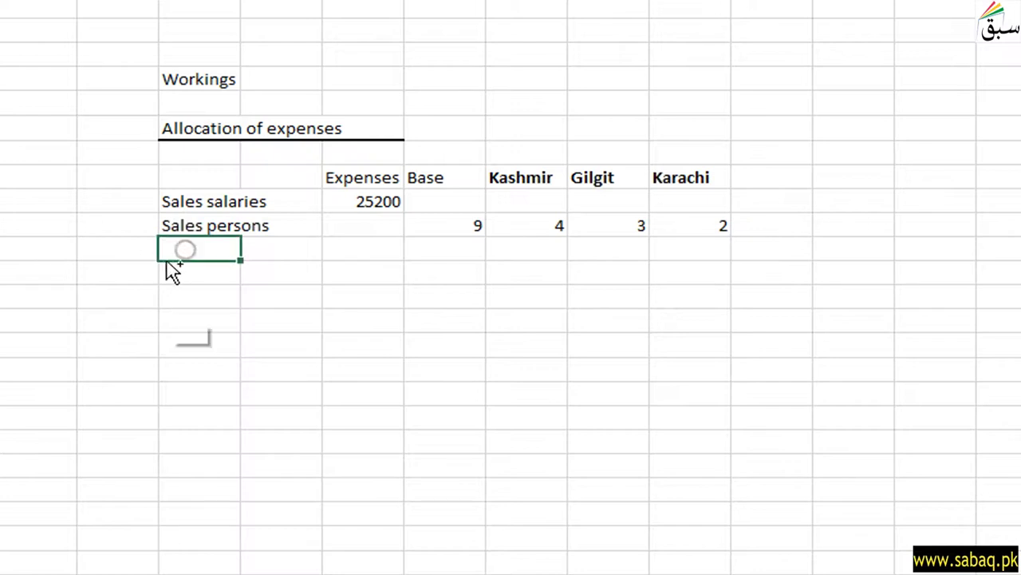
type("Allocated expenses")
key("Left")
key("Left")
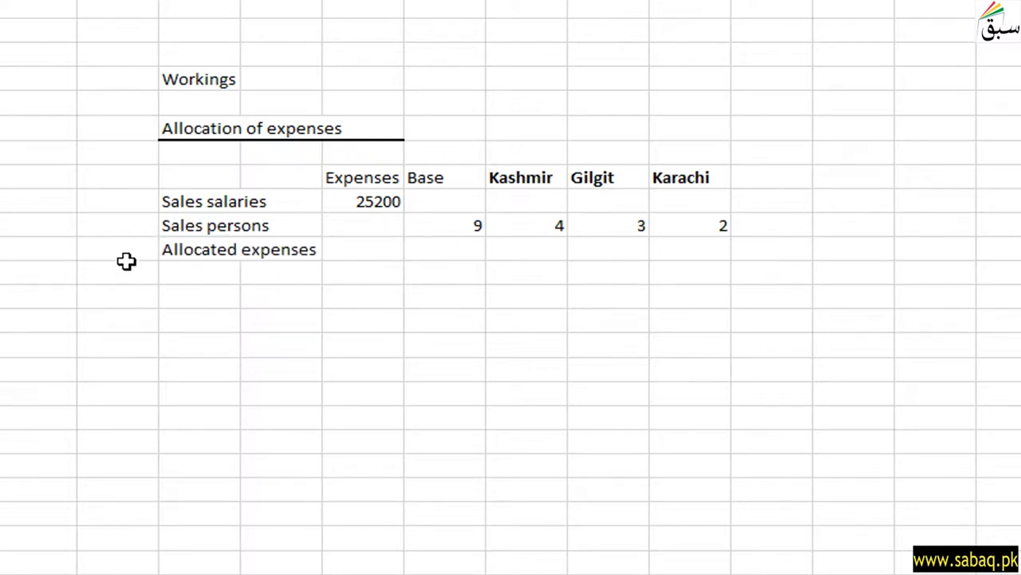
left_click(198, 272)
type("Sales salaries/ sales persons)")
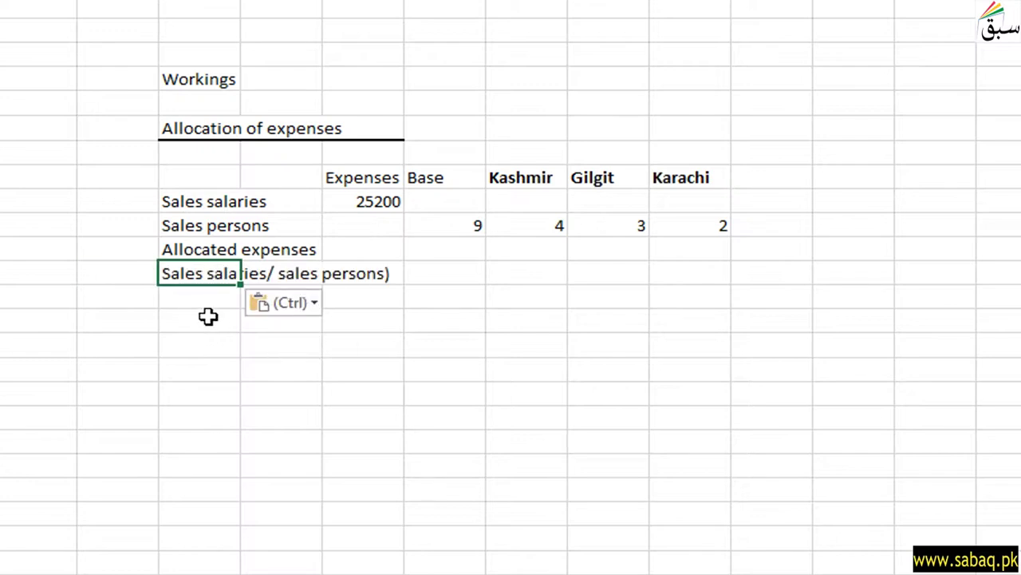
In the Base column of the Sales salaries/ sales persons row, divide the sales salaries expense by the total sales persons
left_click(439, 276)
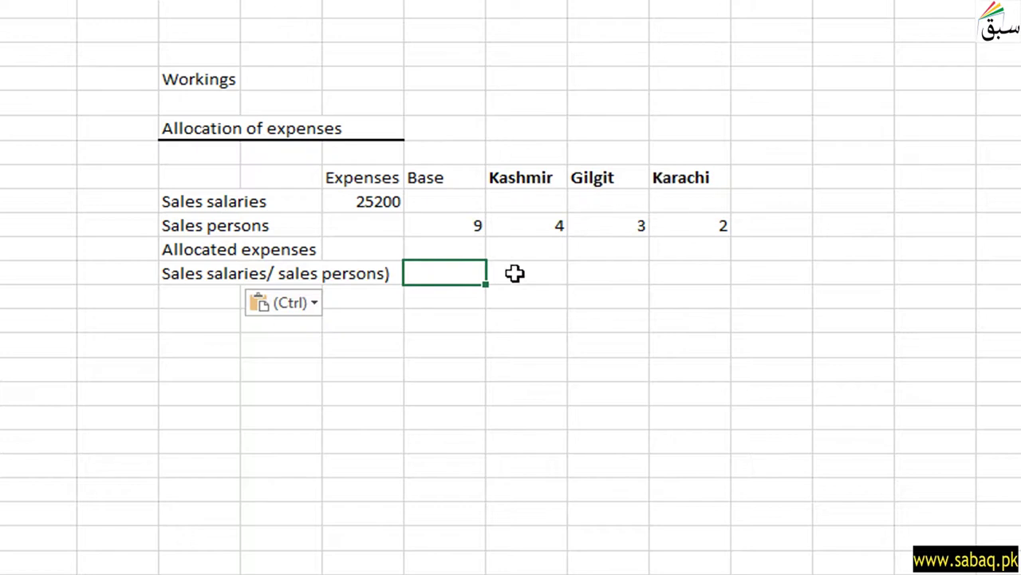
type("=")
left_click(364, 203)
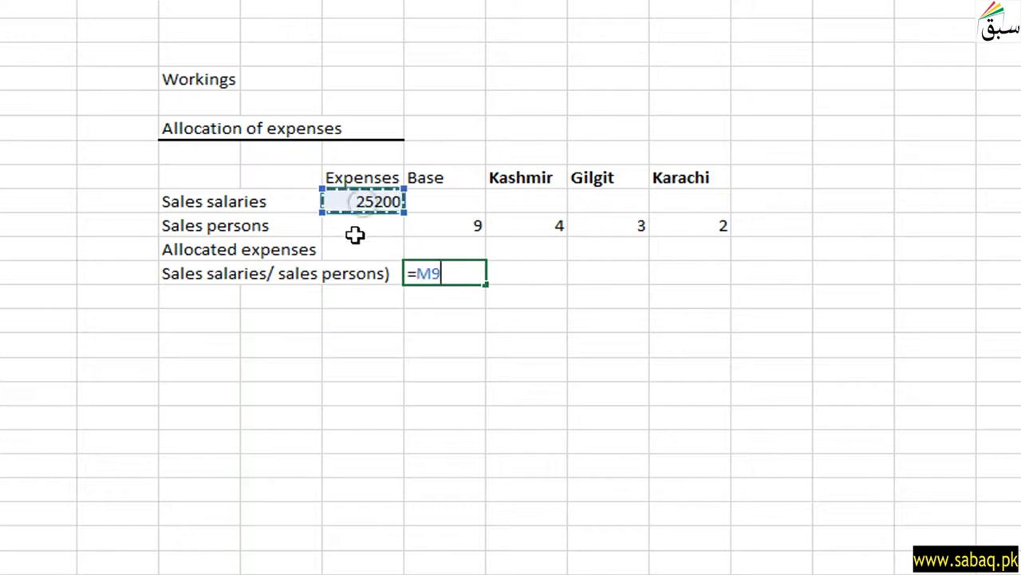
type("/")
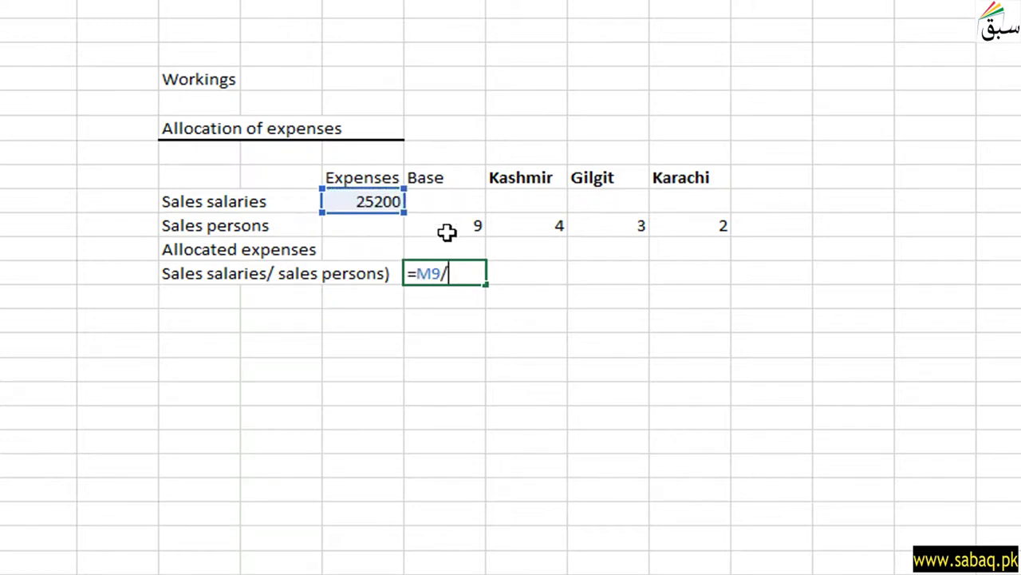
left_click(454, 225)
key("ctrl+Return")
left_click(428, 298)
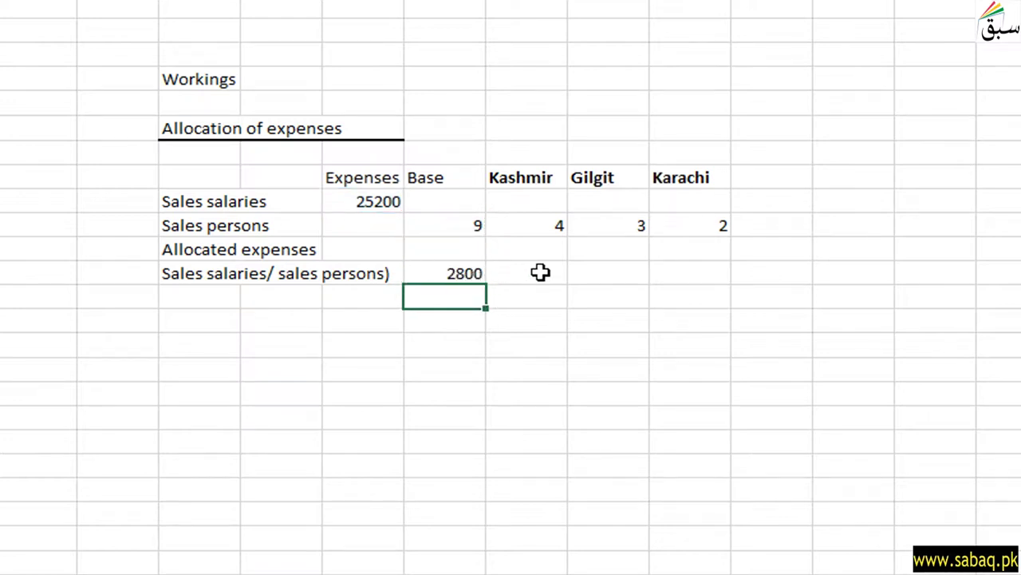
Calculate Kashmir's allocated salaries by multiplying the per-person base rate by its sales persons, =N12*O10
left_click(539, 273)
type("=")
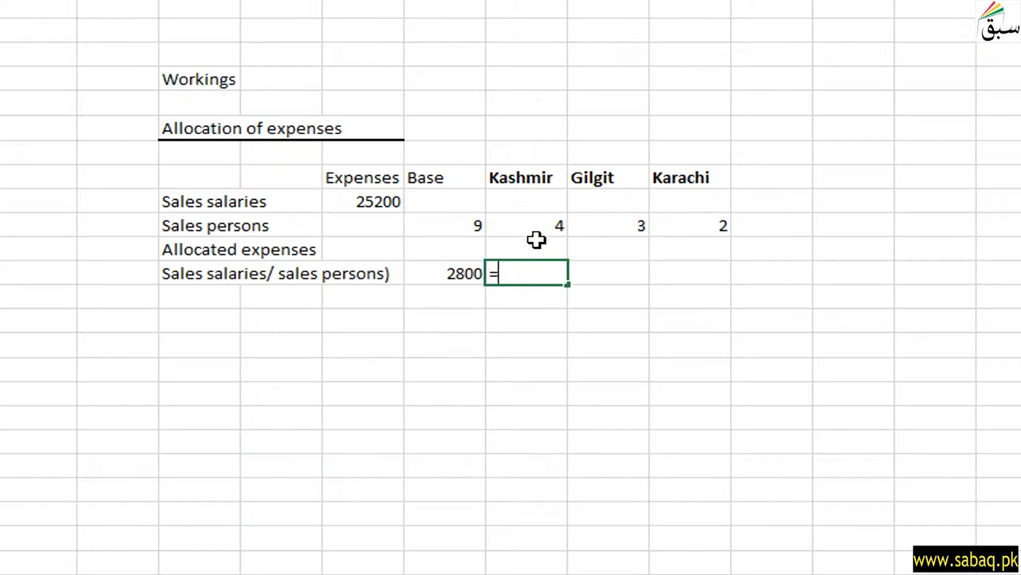
left_click(461, 273)
type("*")
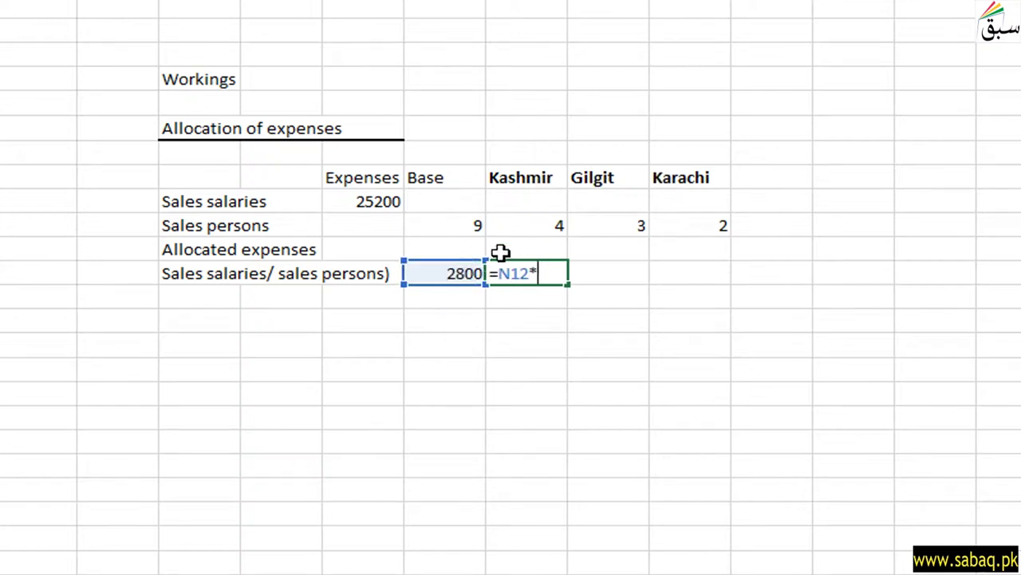
left_click(542, 225)
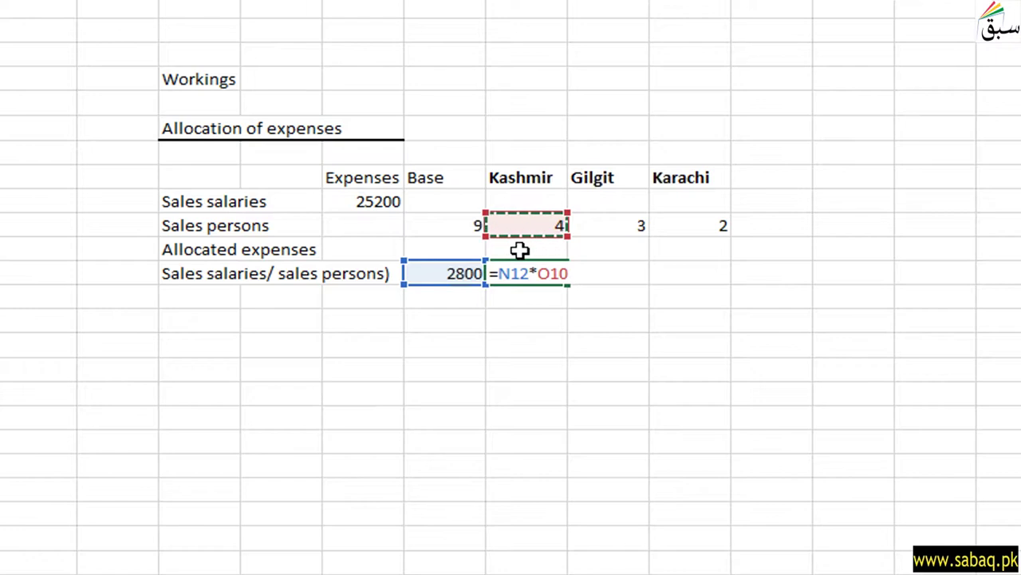
key("Return")
Calculate Gilgit's allocated salaries by multiplying the per-person base rate by its sales persons, =N12*P10
left_click(591, 274)
type("=")
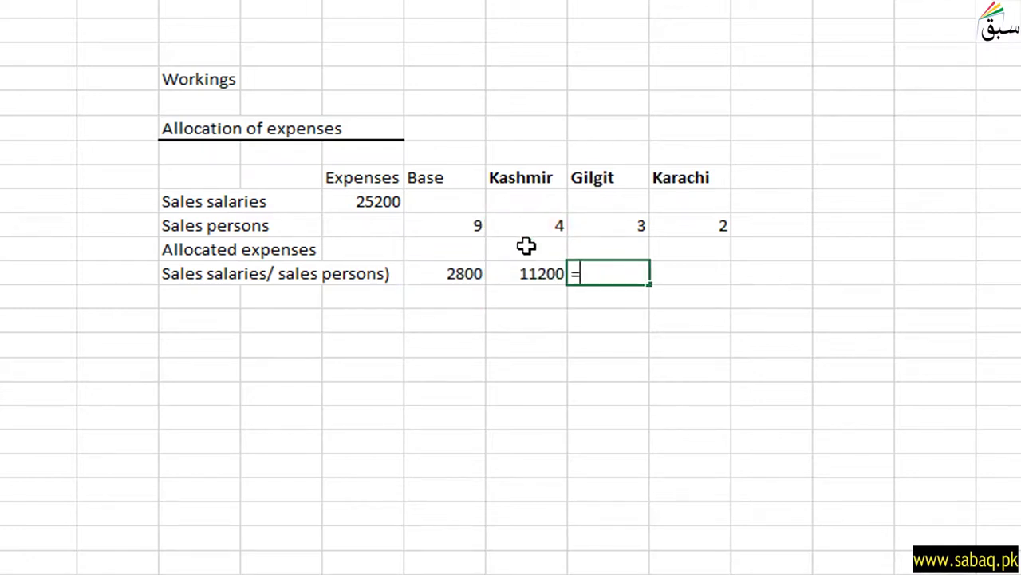
left_click(451, 274)
type("*")
left_click(617, 227)
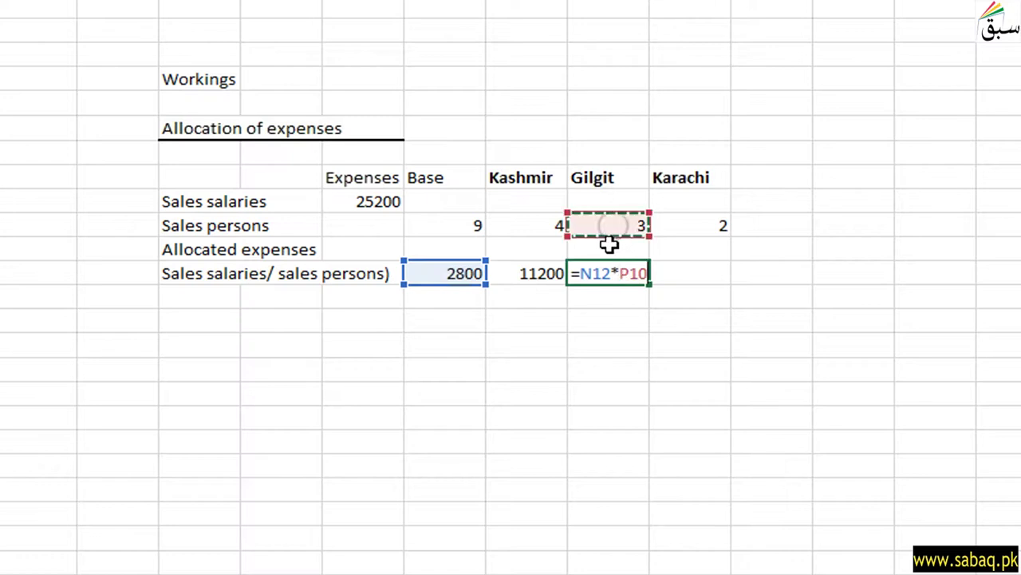
key("Return")
Calculate Karachi's allocated salaries by multiplying the per-person base rate by its sales persons, =N12*Q10
left_click(690, 270)
type("=")
left_click(460, 274)
type("*")
left_click(695, 227)
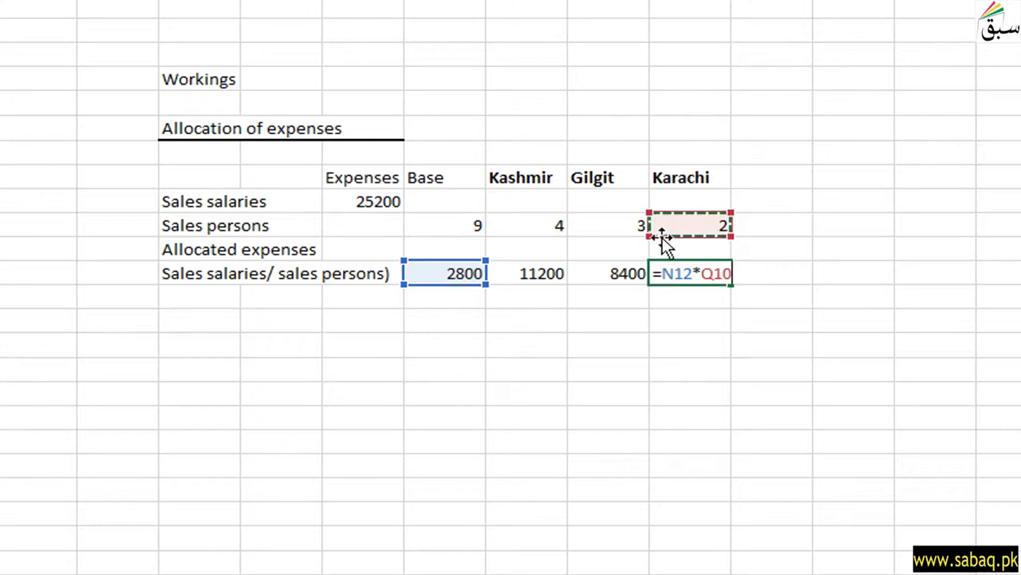
key("Return")
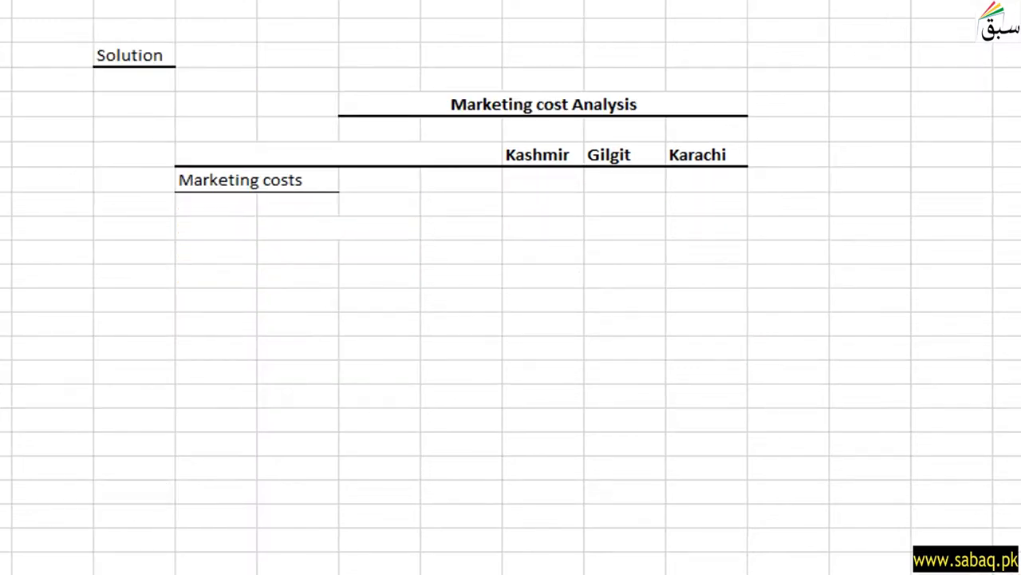
Paste the allocated salaries 11200, 8400 and 5600 into the Sales salaries row of the Marketing cost Analysis
key("ctrl")
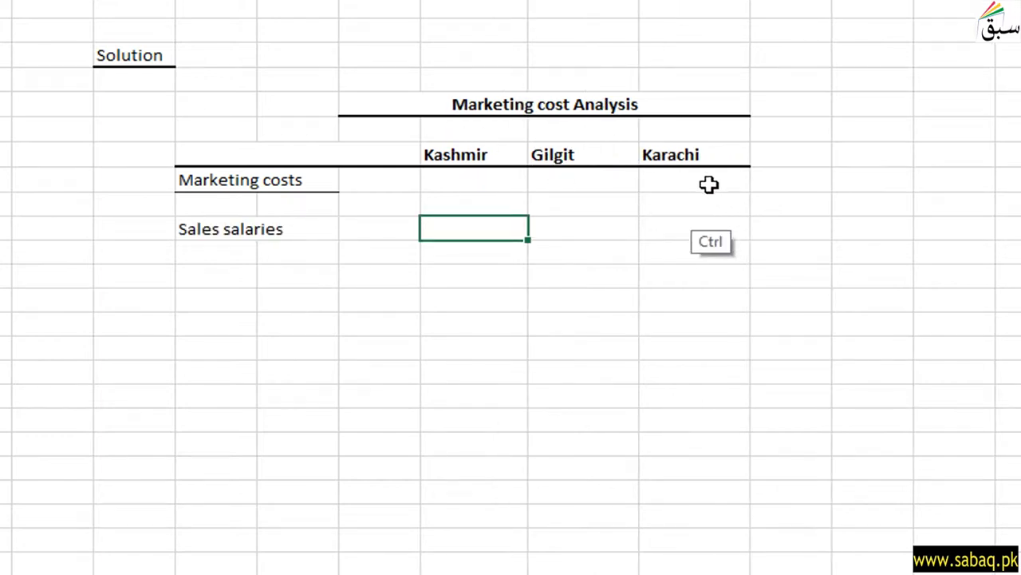
key("ctrl+v")
left_click(470, 299)
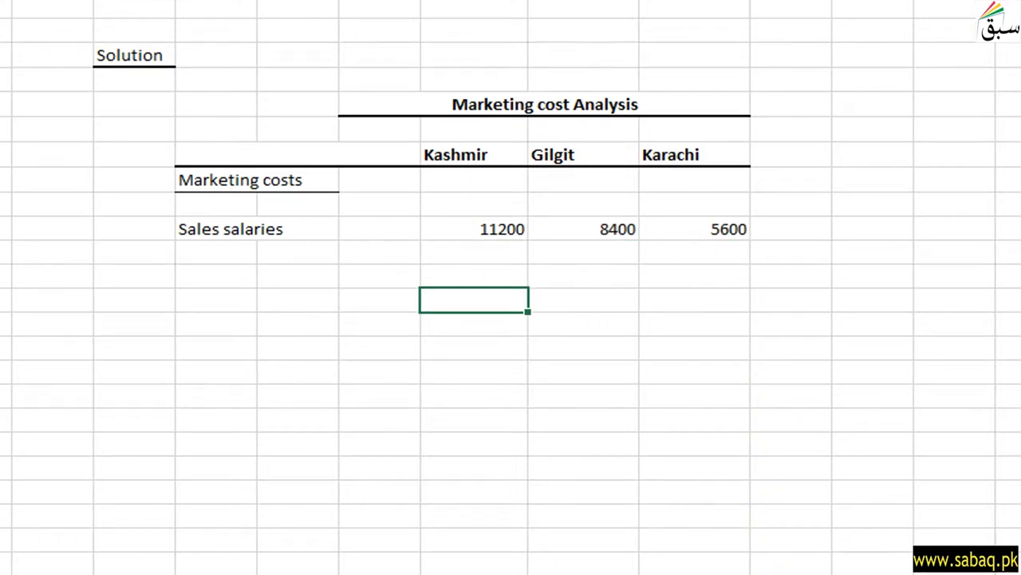
Review the problem statement's sales commission expense and the commission percentages set for each sales bracket
key("ctrl+Page_Up")
left_click(189, 168)
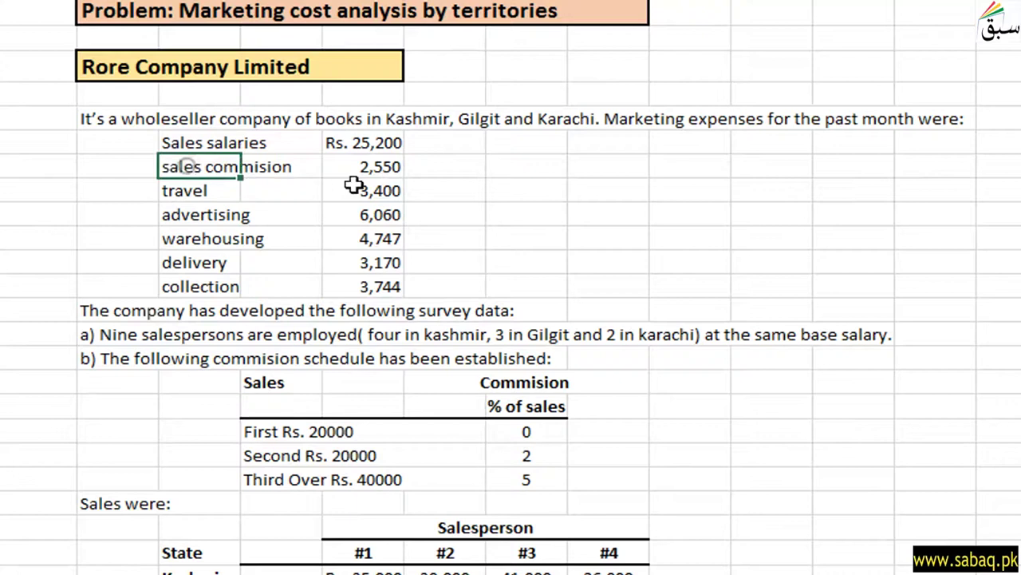
left_click(114, 358)
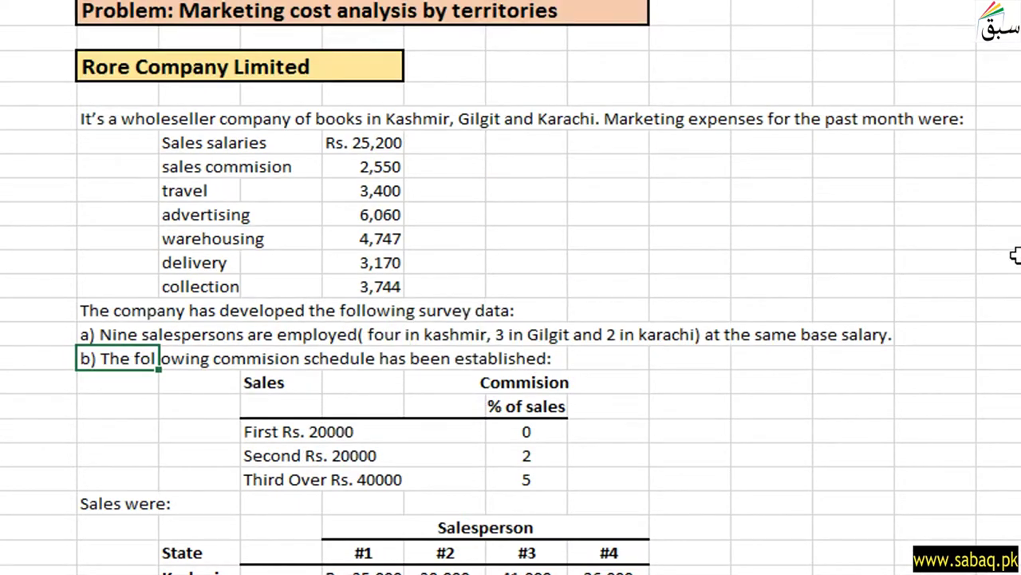
left_click_drag(1018, 253, 1018, 358)
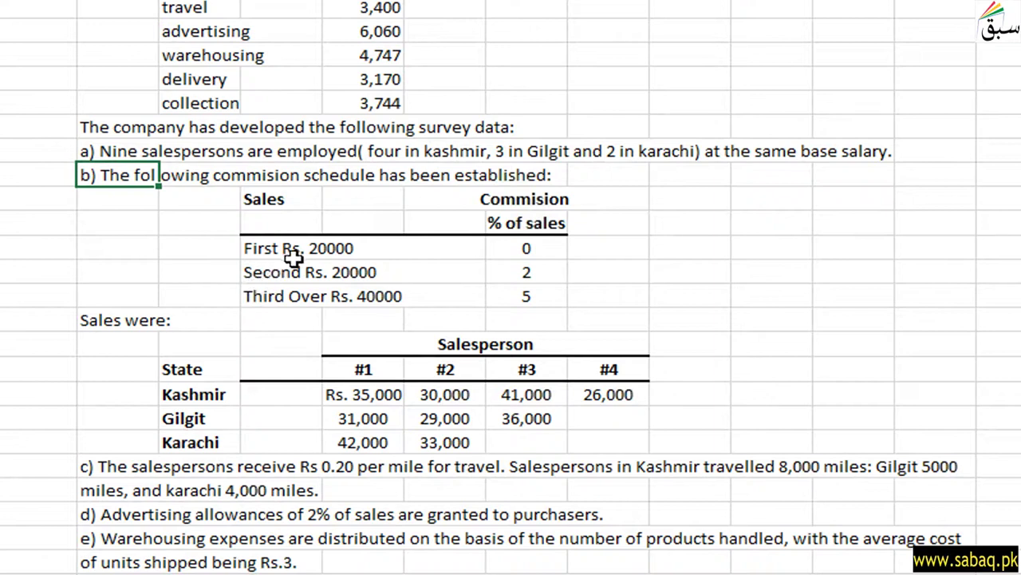
left_click(530, 249)
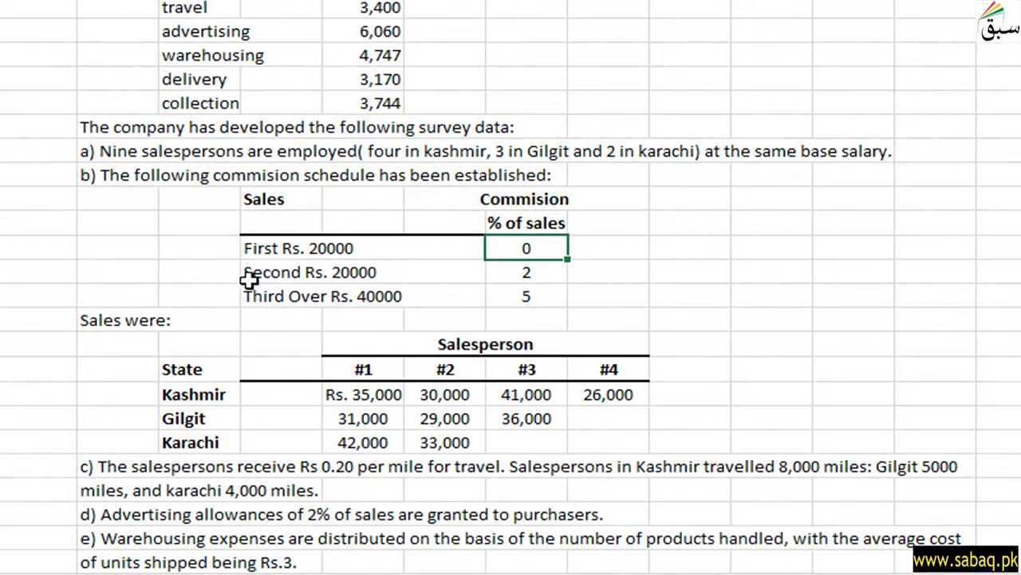
left_click(315, 272)
left_click(540, 272)
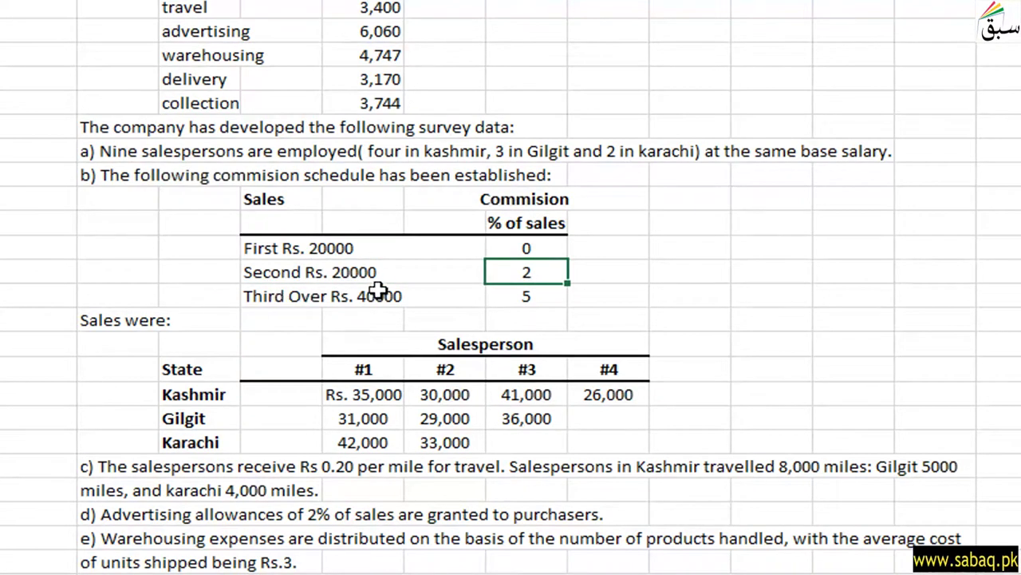
left_click(445, 297)
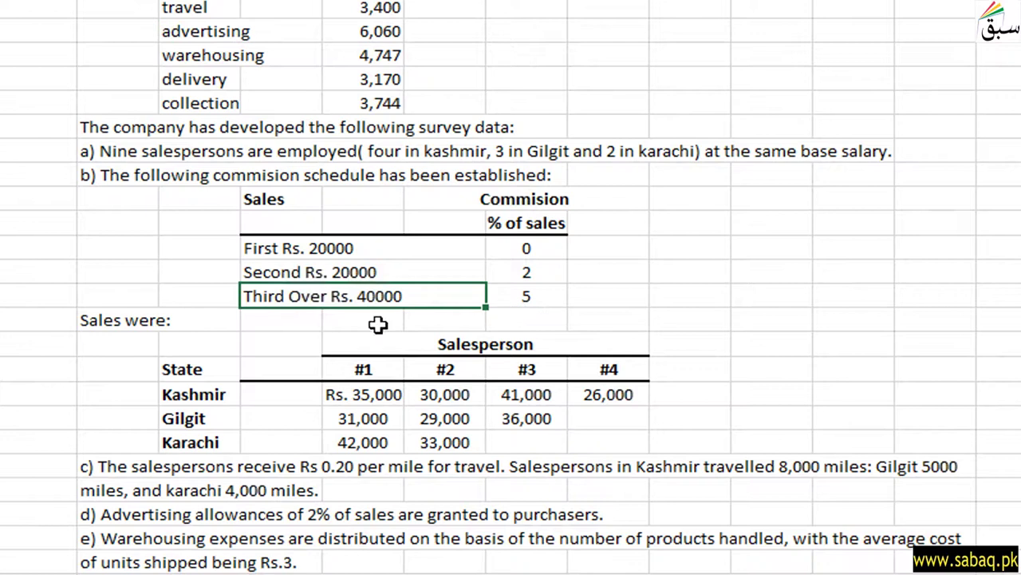
left_click(513, 297)
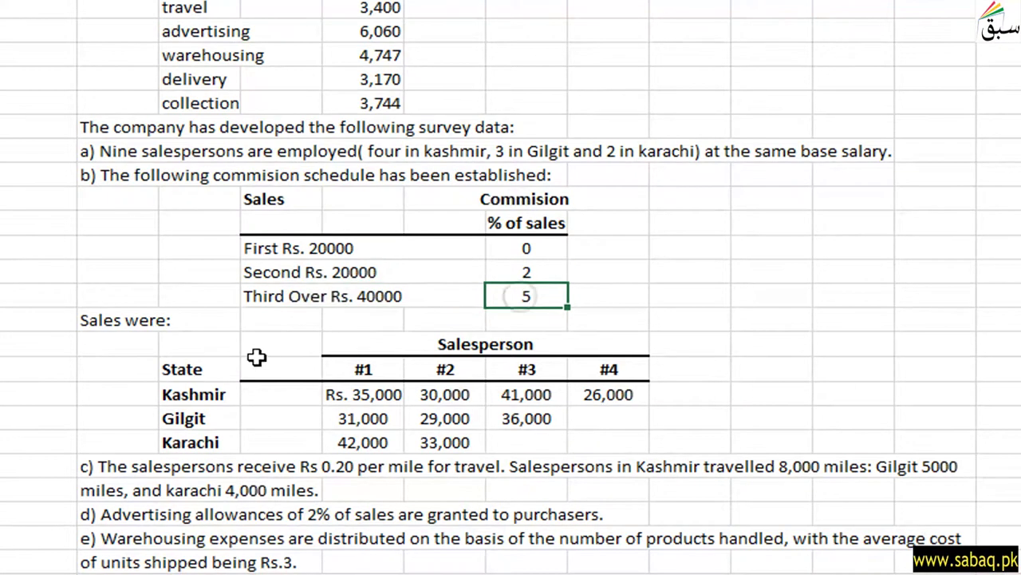
Examine the table of sales by salesperson for Kashmir, Gilgit and Karachi in the problem statement
left_click(106, 319)
left_click(470, 345)
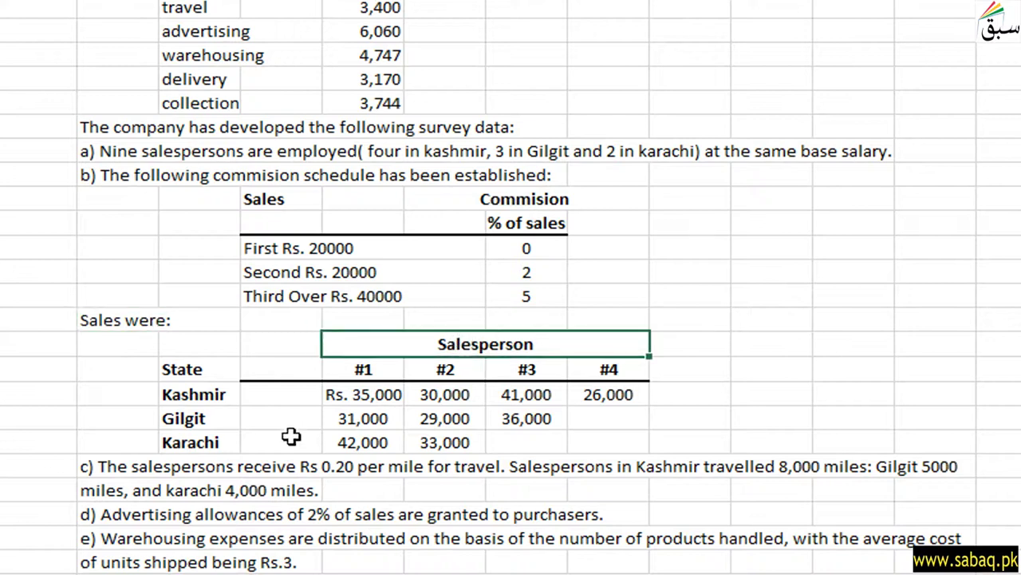
left_click(185, 394)
left_click(195, 418)
left_click(200, 442)
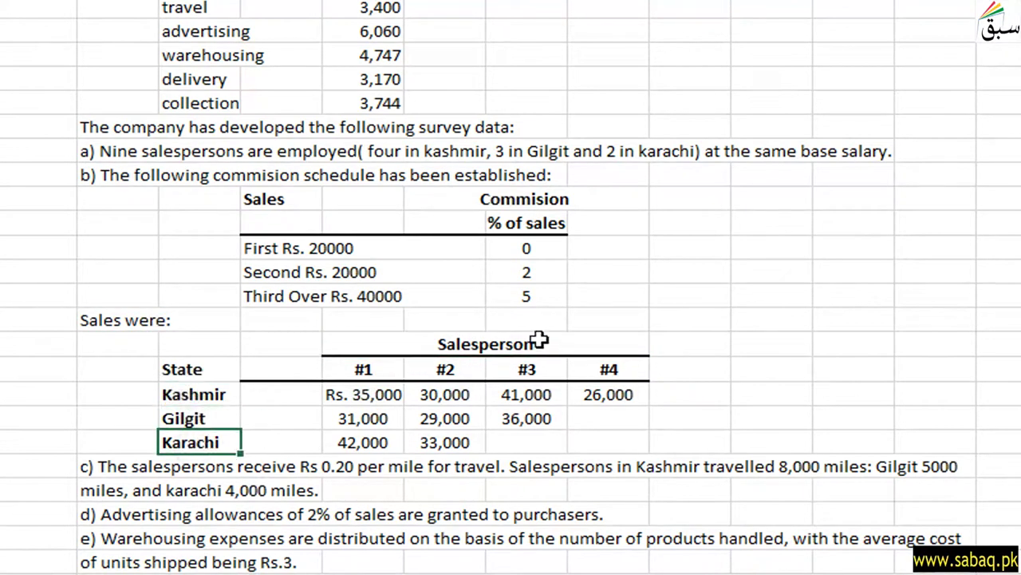
left_click(375, 372)
left_click(530, 370)
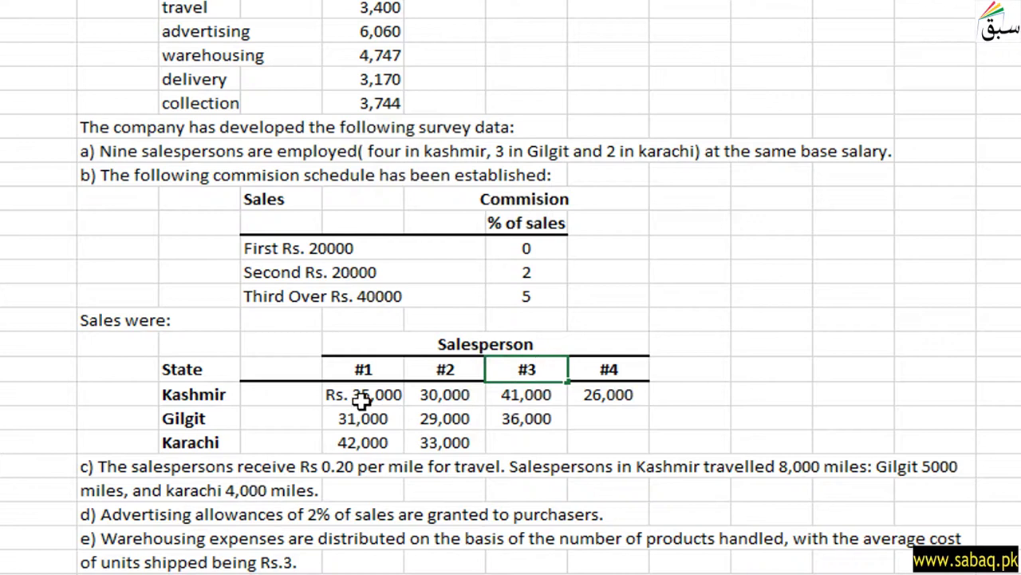
left_click(363, 397)
left_click(453, 394)
left_click(535, 393)
left_click(615, 396)
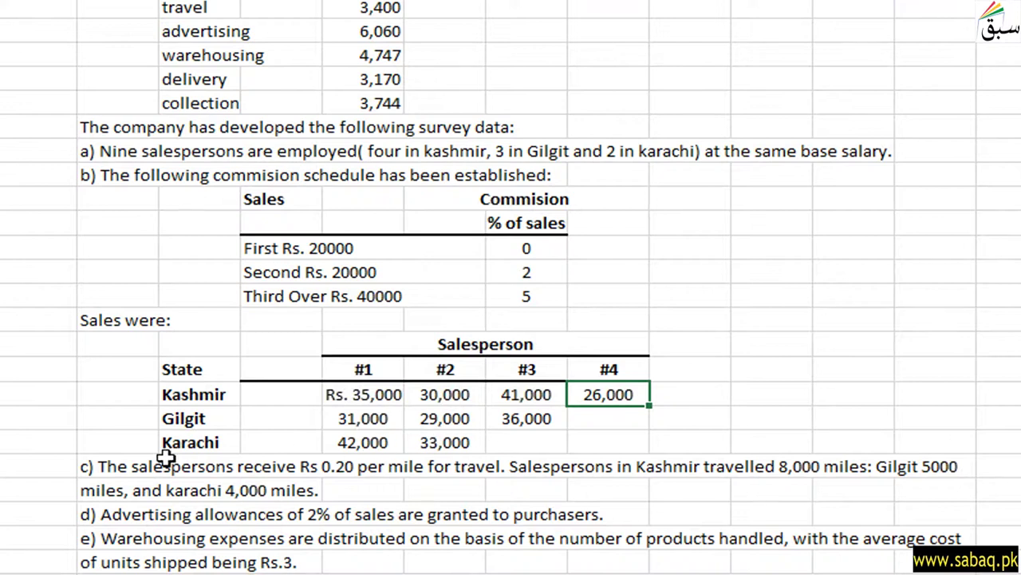
left_click_drag(365, 395, 631, 434)
left_click(392, 394)
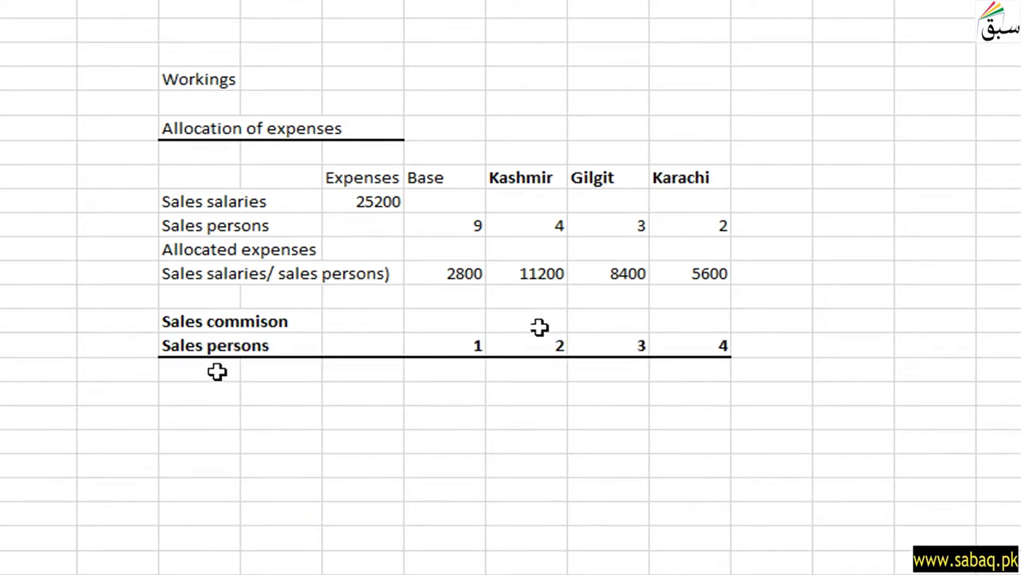
Enter Kashmir, Gilgit and Karachi as row labels under the sales commission's Sales persons heading, with a blank row between each
left_click(217, 371)
type("Kashmir  Gilgit  Karachi")
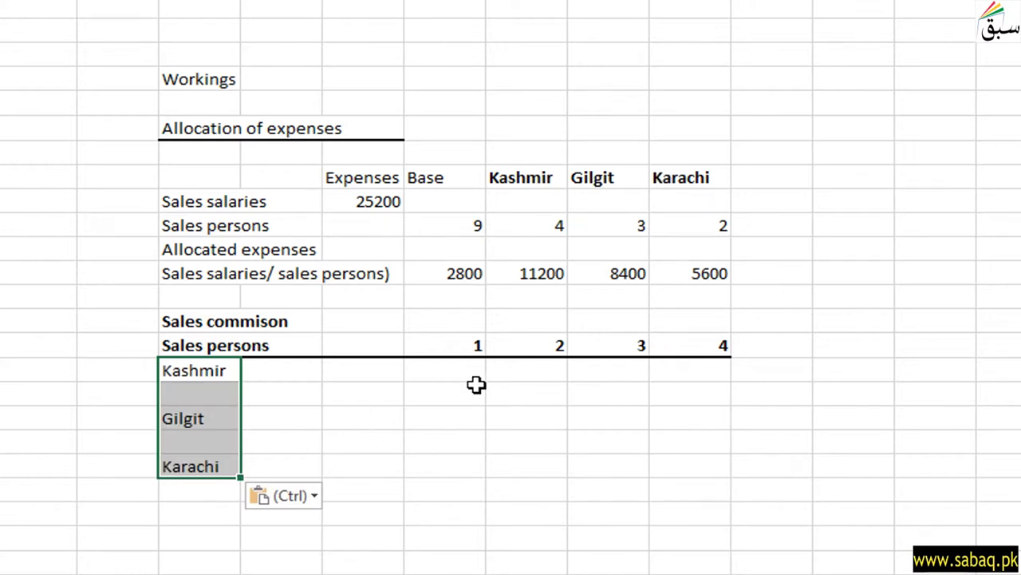
left_click(443, 371)
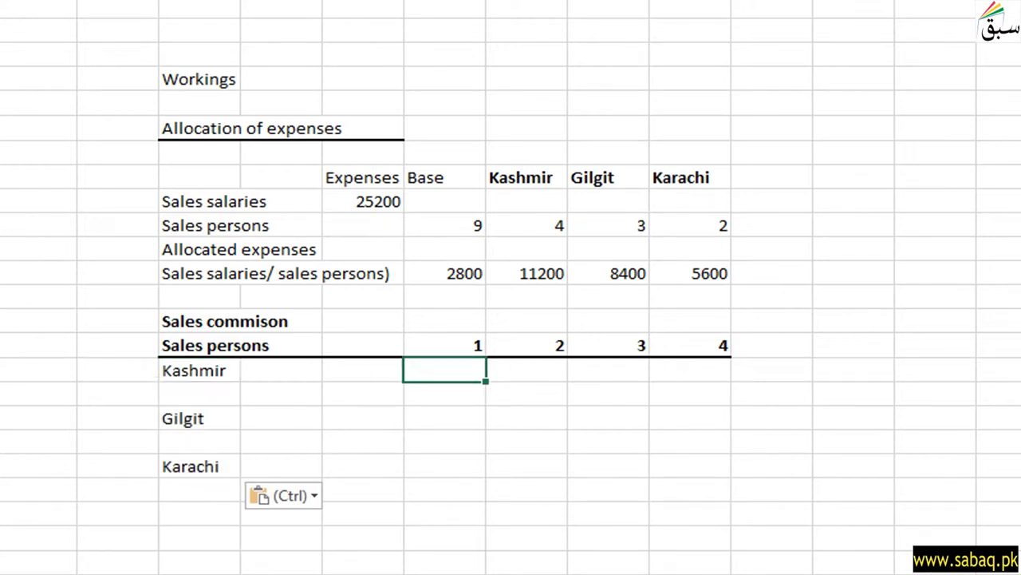
key("ctrl+Page_Up")
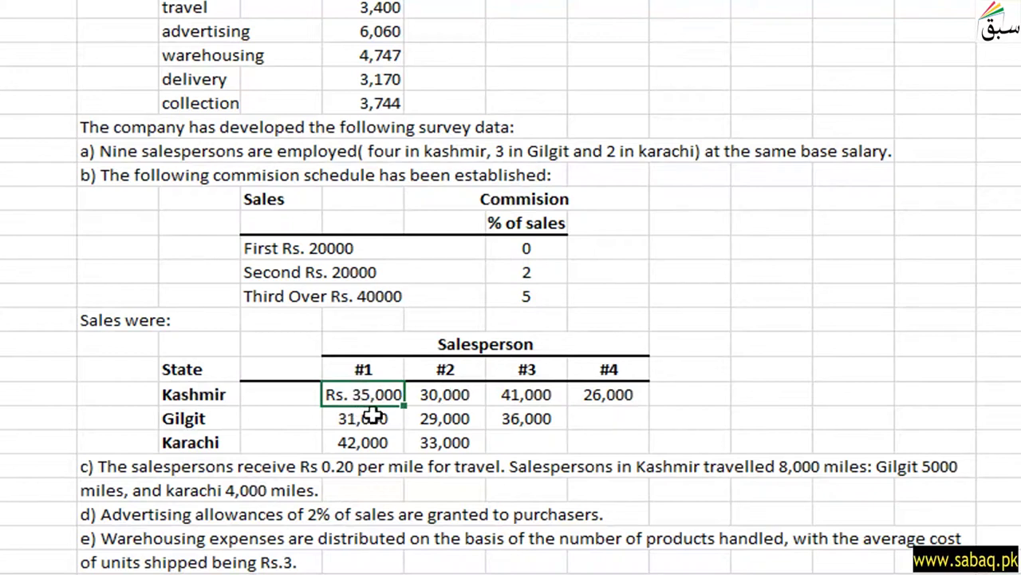
left_click_drag(277, 246, 550, 246)
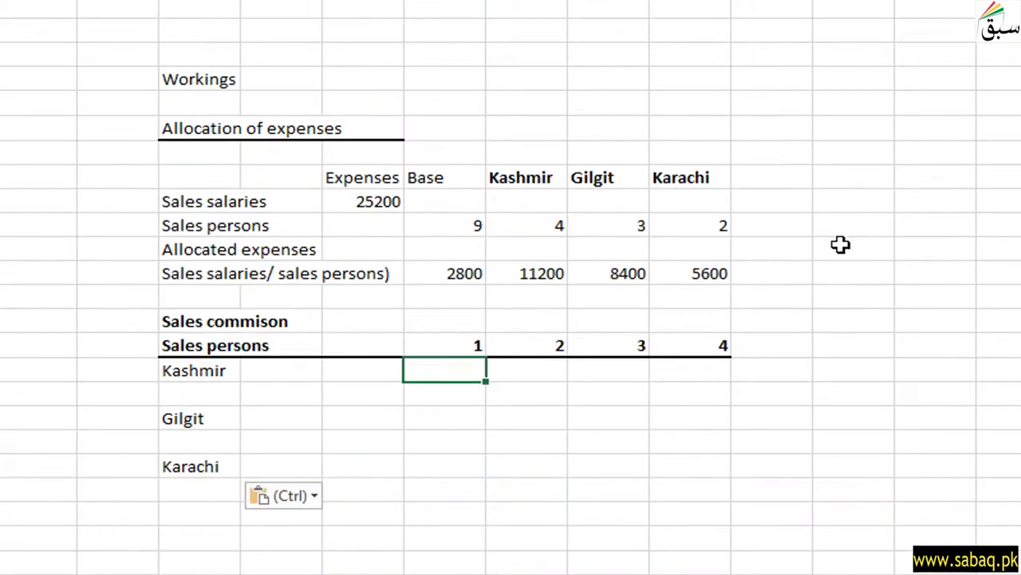
left_click(834, 248)
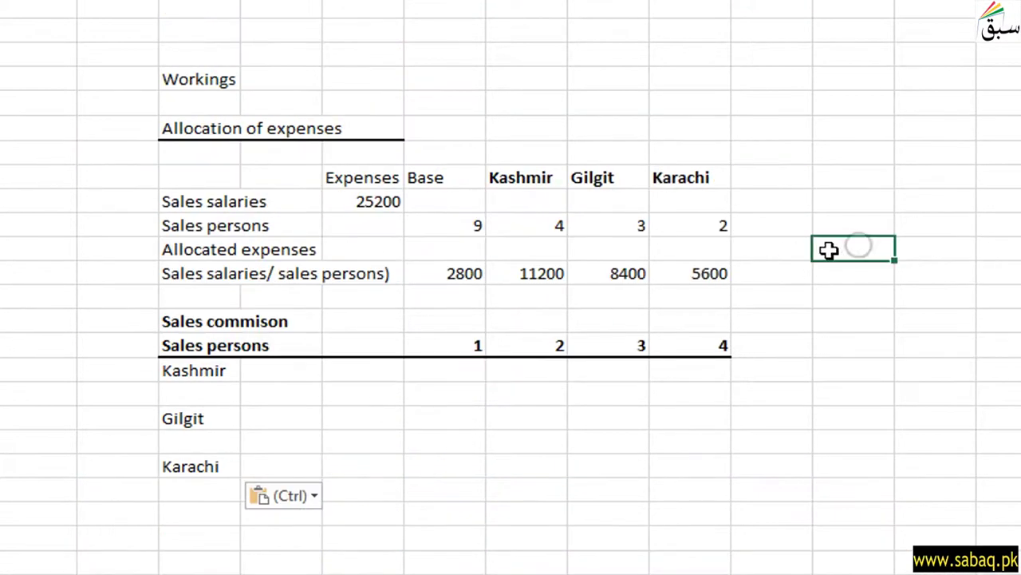
type("=35000")
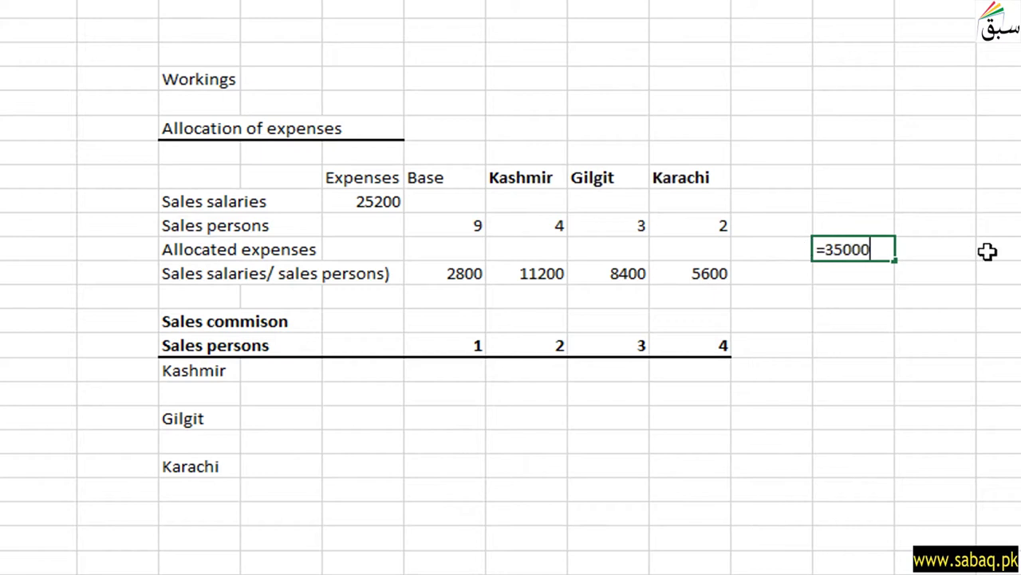
type("-20000")
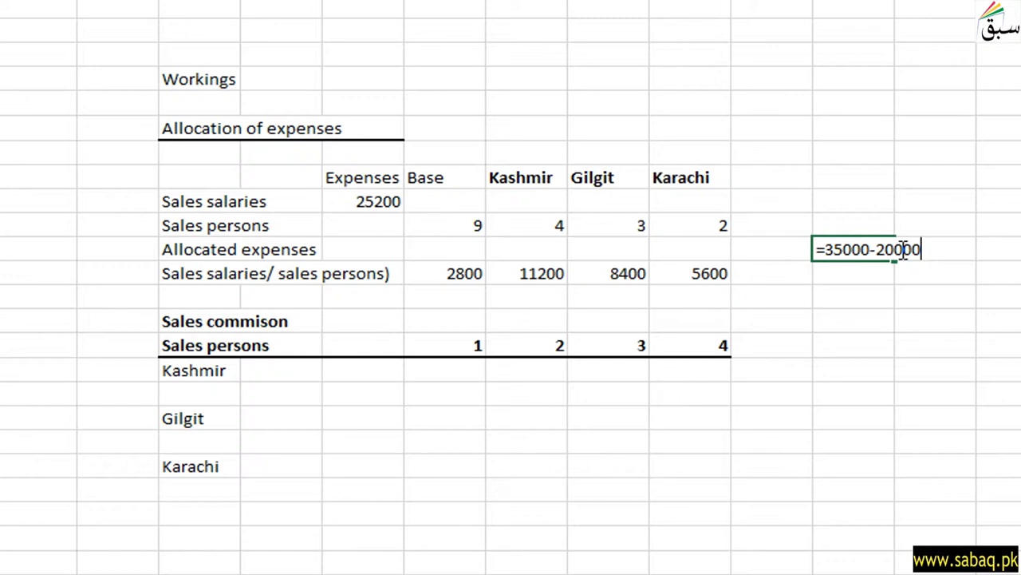
key("Return")
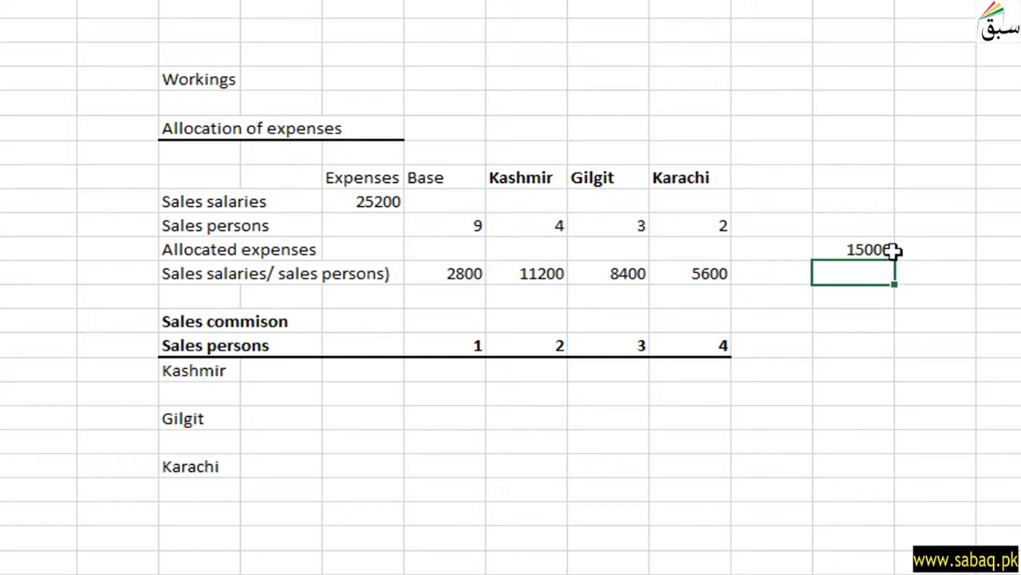
Check the second bracket's commission rate in the problem statement and enter =15000*0.02 as the commission for Kashmir's salesperson 1
key("ctrl+Page_Up")
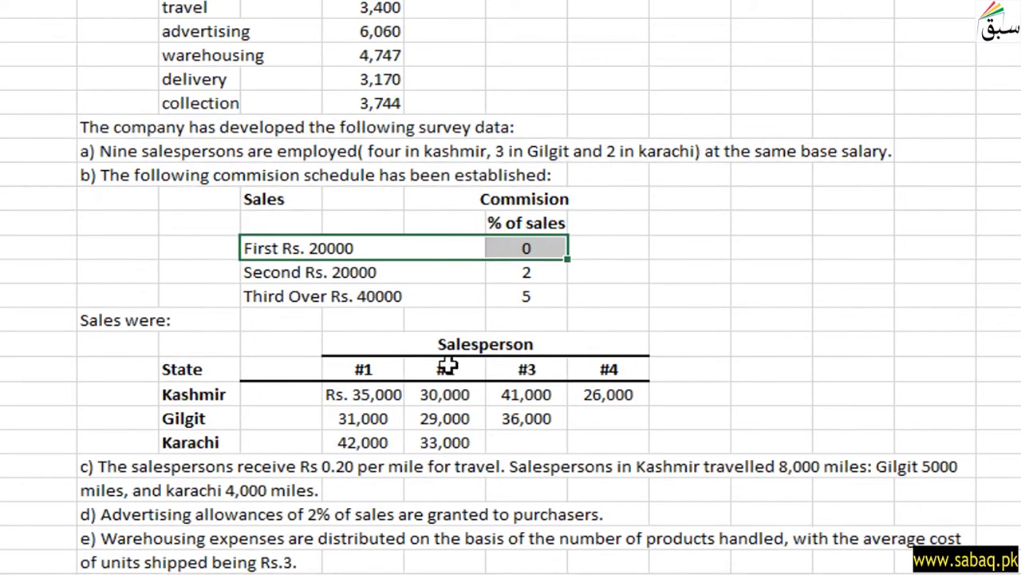
left_click(531, 275)
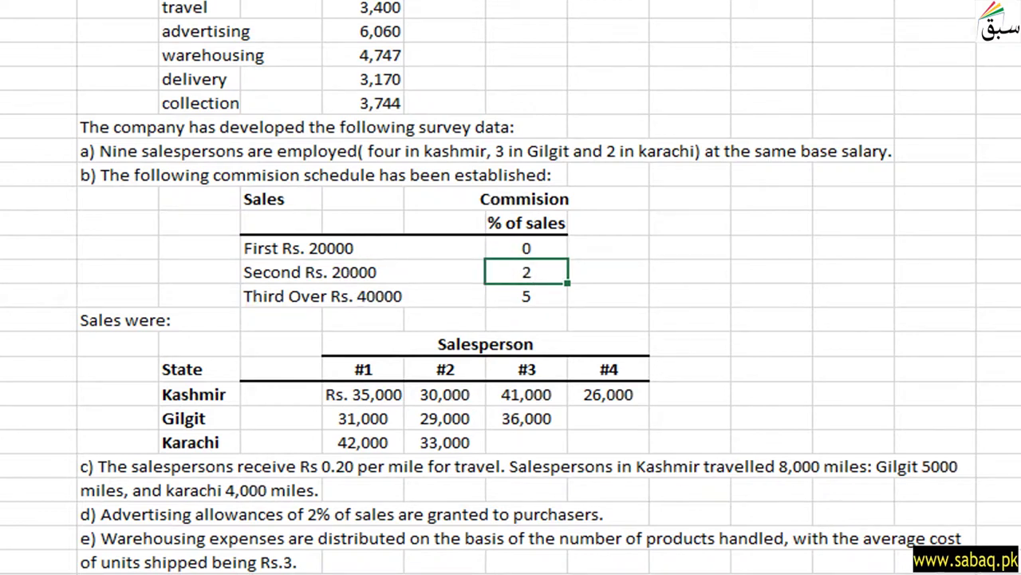
key("ctrl+Page_Down")
left_click(462, 375)
type("=15000*")
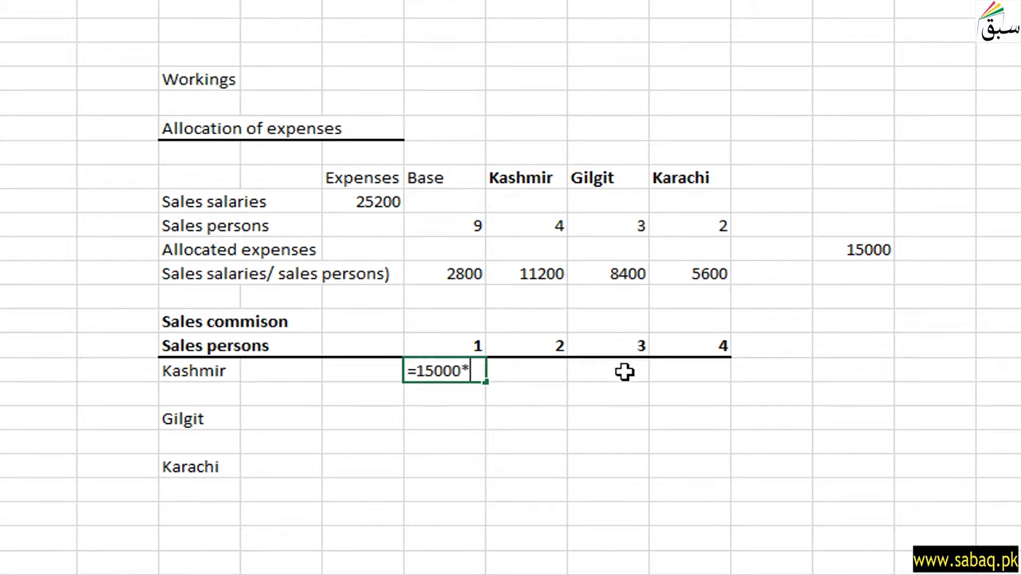
type("0.02")
key("Return")
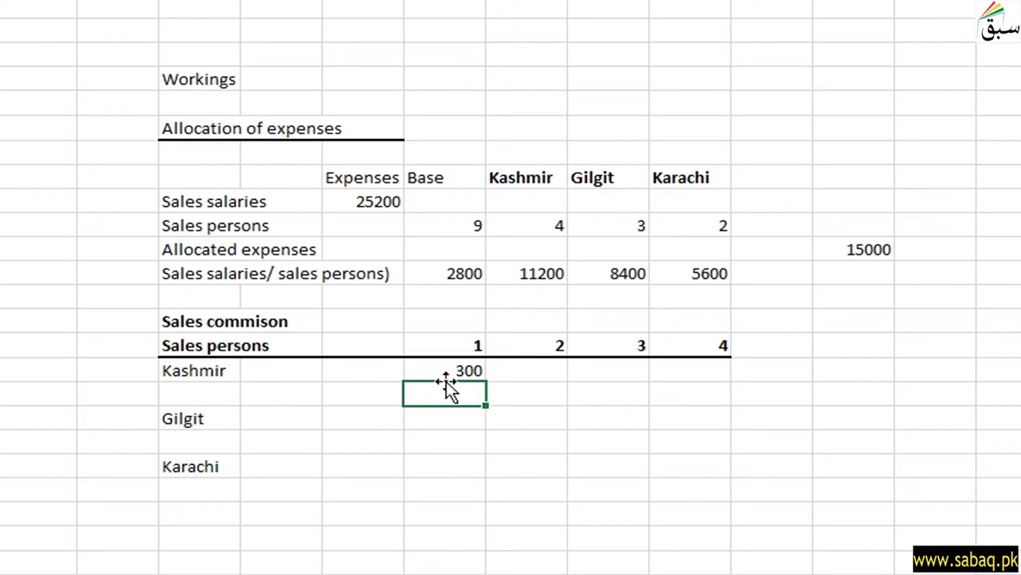
Select the sales commission cell for Kashmir's salesperson 2
left_click(531, 372)
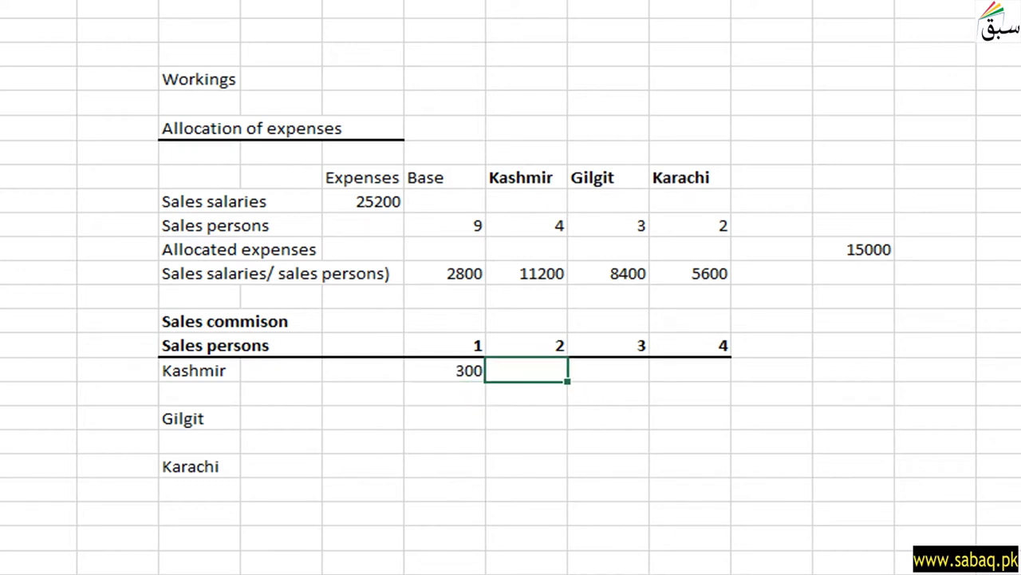